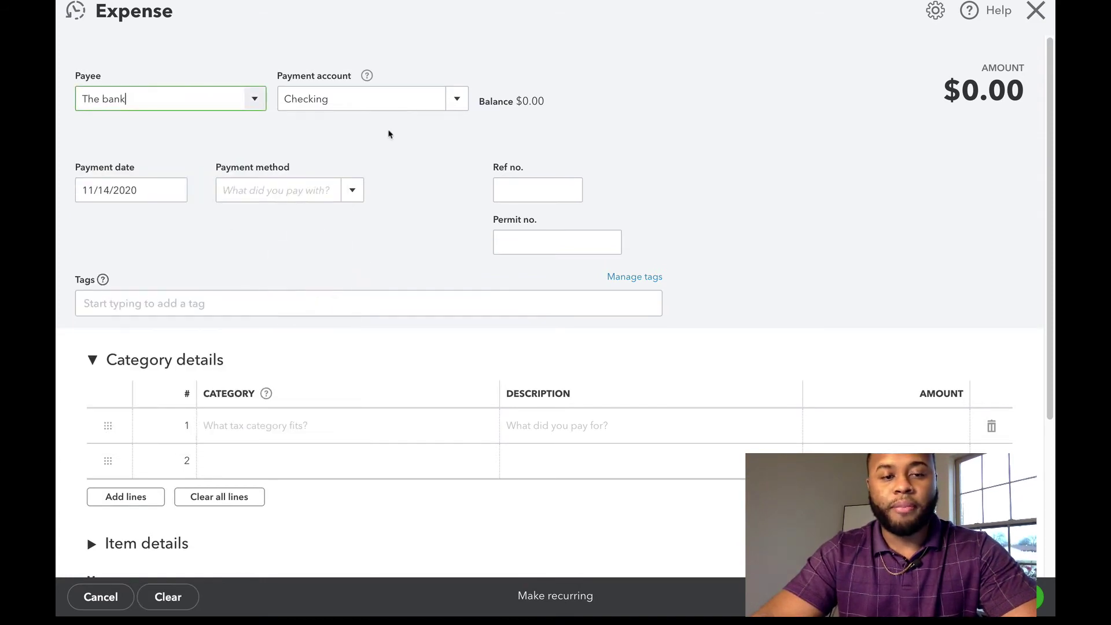
Categorize the expense's first line as Bank Charges & Fees with an amount of 12.00.
{"action": "left_click", "coordinate": [401, 434]}
{"action": "type", "text": "bank"}
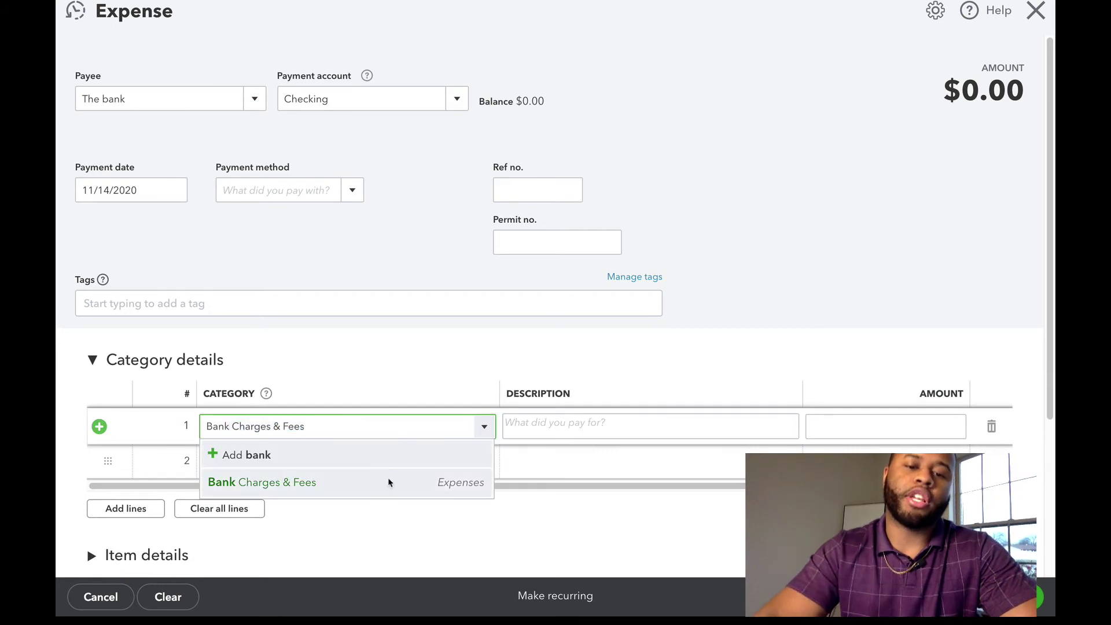
{"action": "left_click", "coordinate": [391, 483]}
{"action": "left_click", "coordinate": [852, 433]}
{"action": "type", "text": "12"}
{"action": "left_click", "coordinate": [844, 308]}
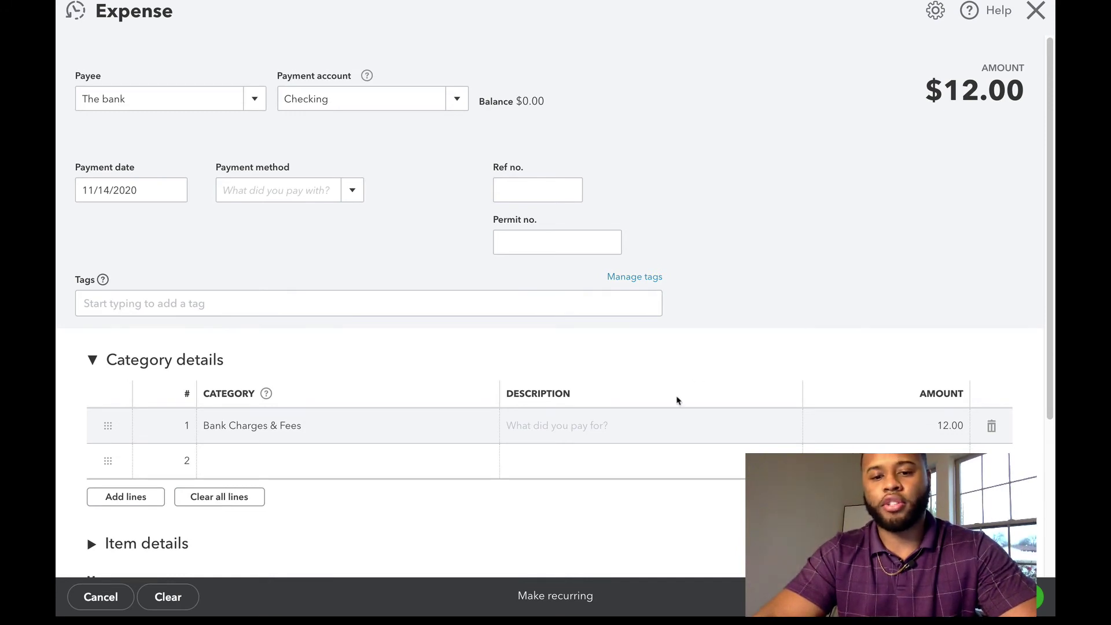
Set the expense's reference number to 1, describe the first line as "Bounced check from mom", and save the expense.
{"action": "left_click", "coordinate": [640, 451]}
{"action": "left_click", "coordinate": [630, 426]}
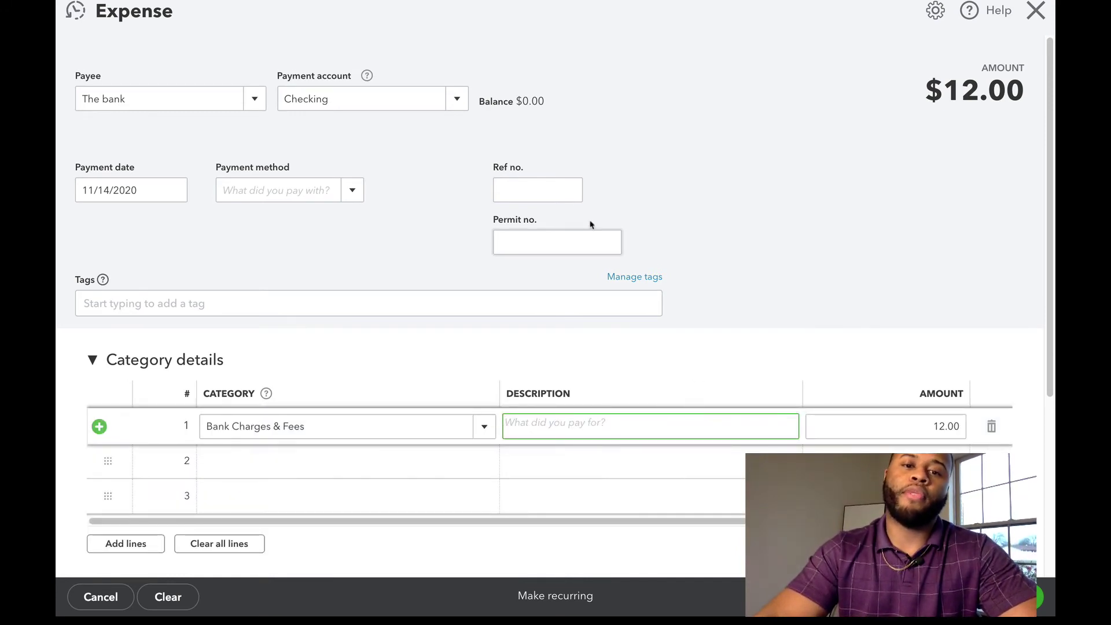
{"action": "left_click", "coordinate": [542, 190]}
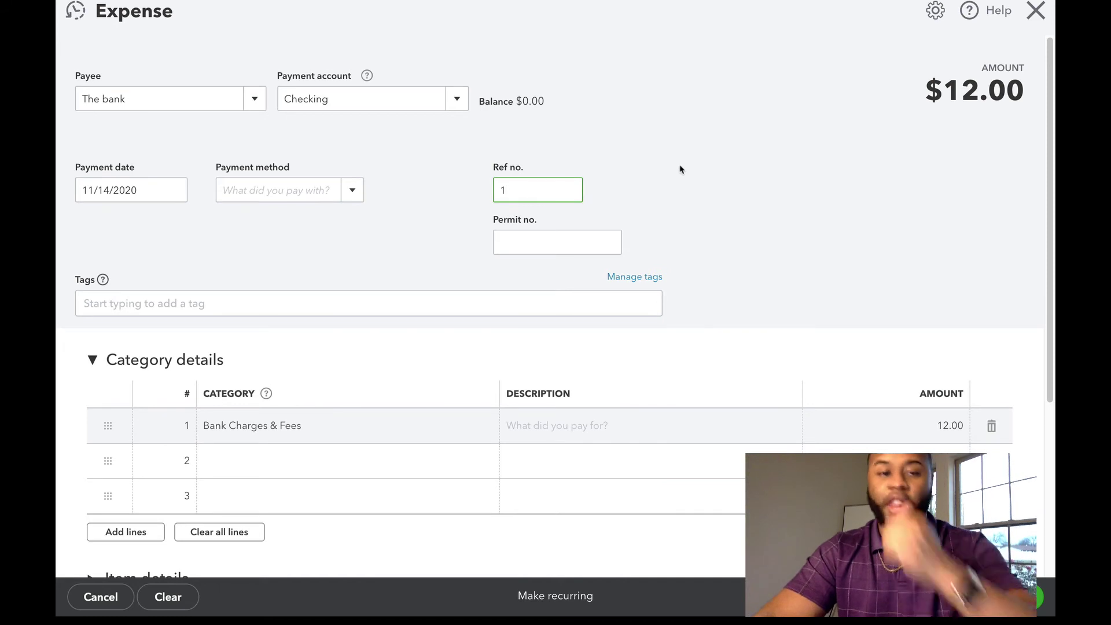
{"action": "left_click", "coordinate": [567, 430]}
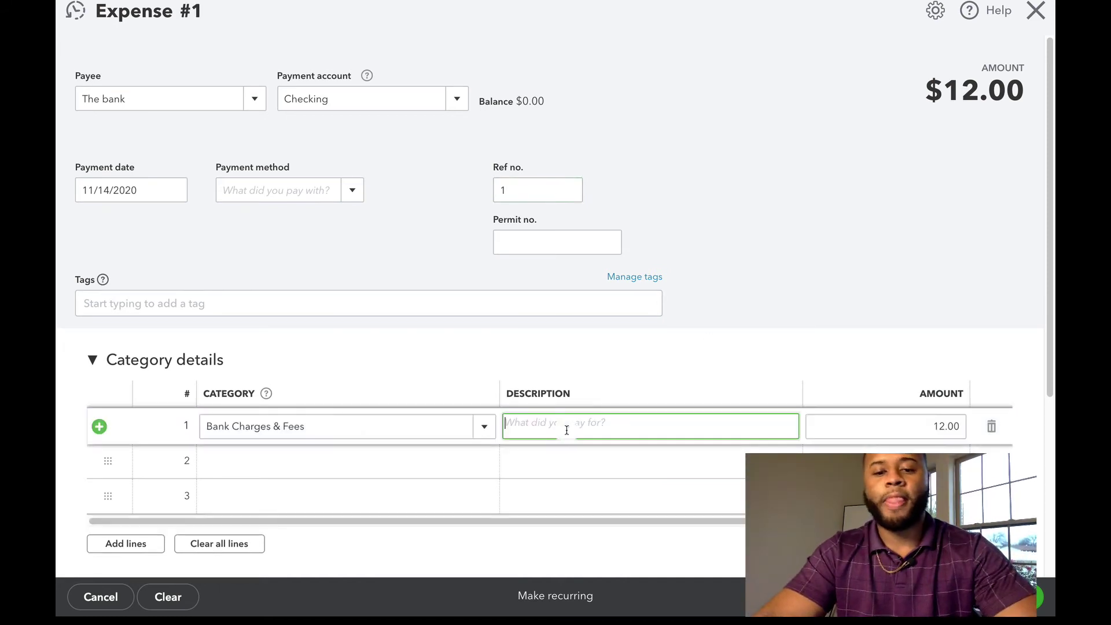
{"action": "type", "text": "Ban"}
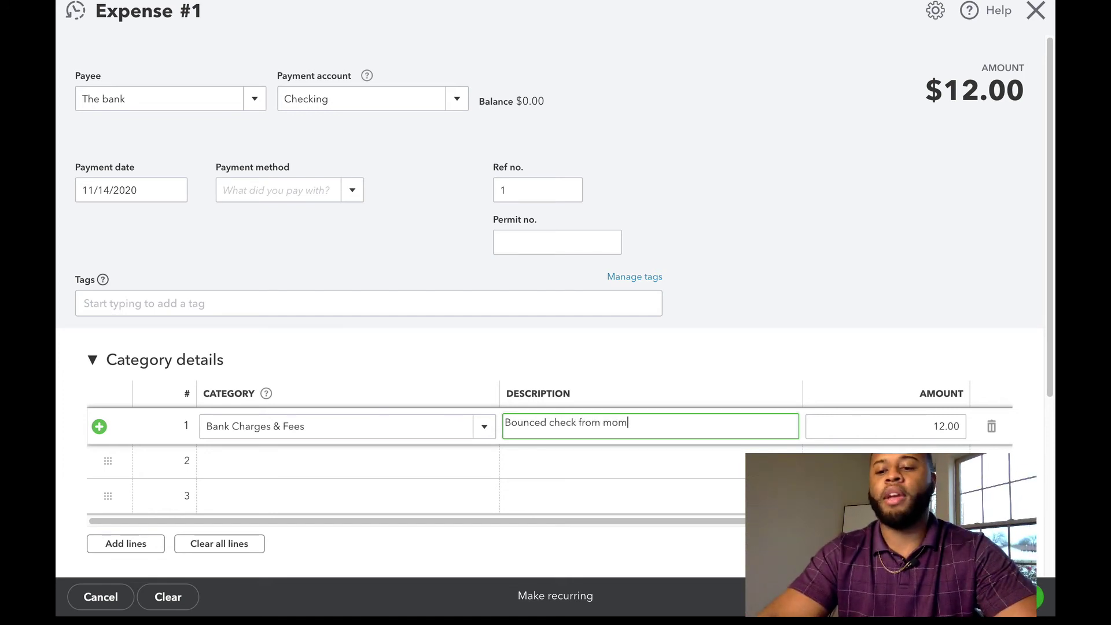
{"action": "key", "text": "ctrl+alt+d"}
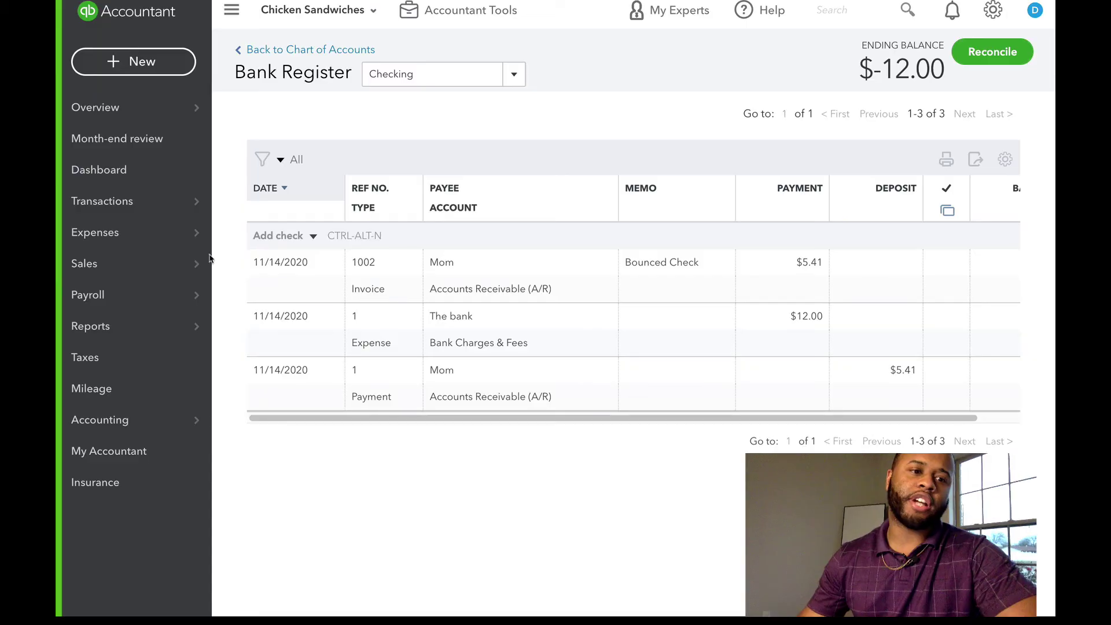
Open the customer record for Mom and bring up payment 1 from its transaction list.
{"action": "mouse_move", "coordinate": [148, 264]}
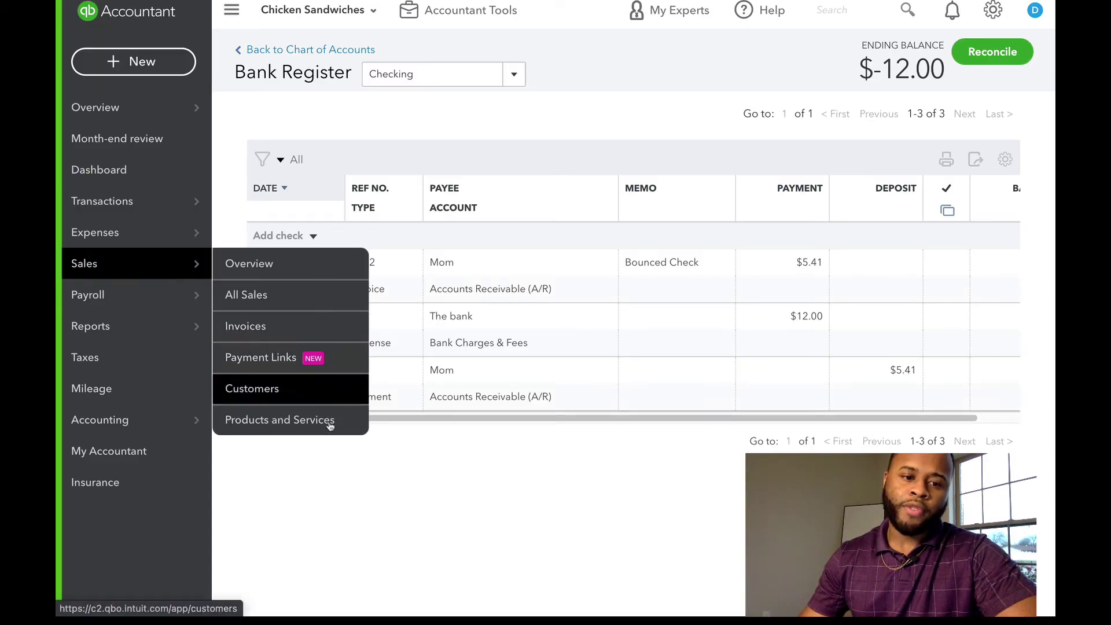
{"action": "left_click", "coordinate": [315, 389]}
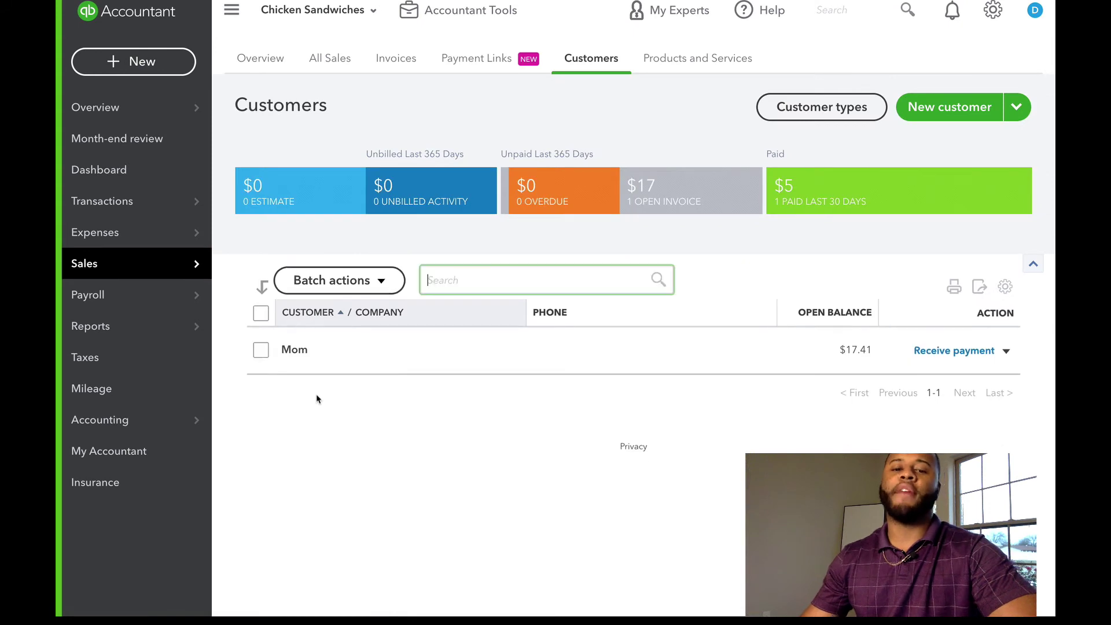
{"action": "left_click", "coordinate": [294, 352]}
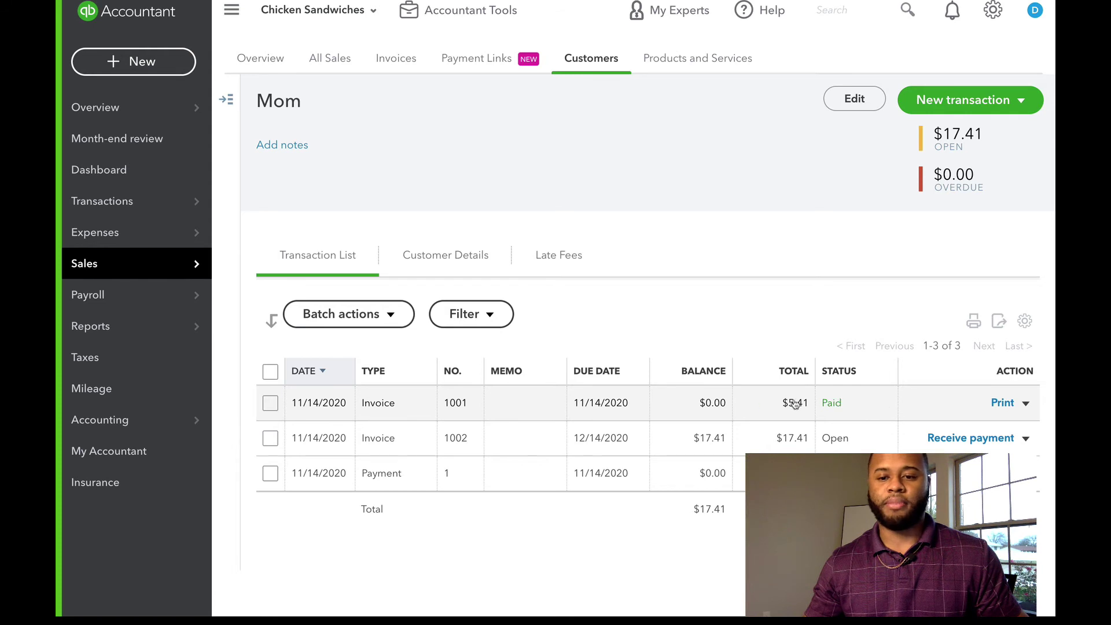
{"action": "left_click", "coordinate": [828, 415]}
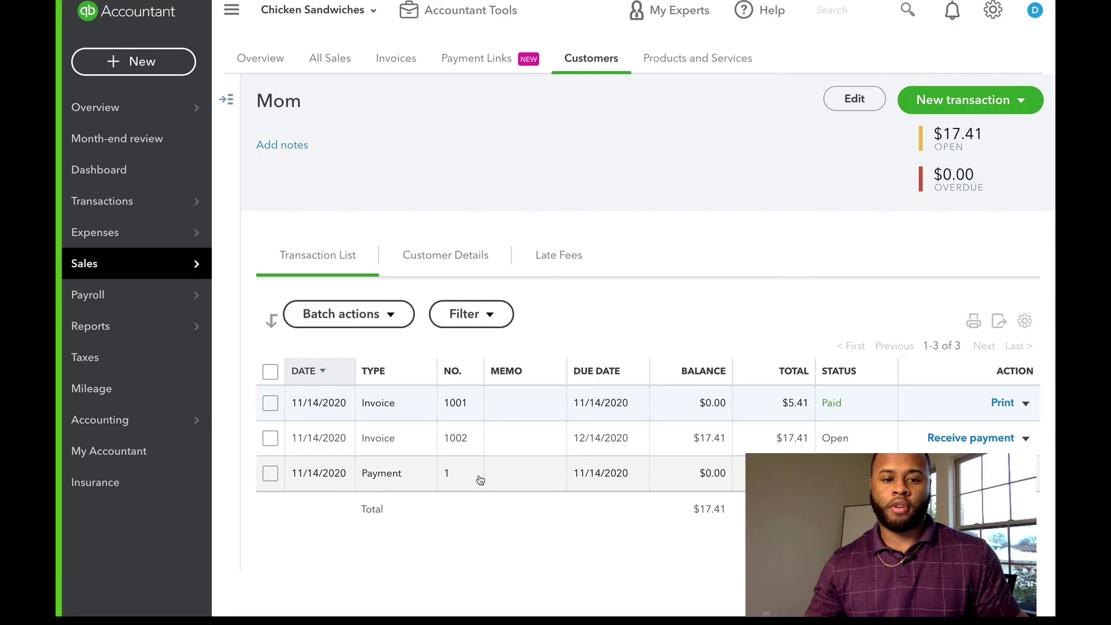
{"action": "left_click", "coordinate": [479, 480]}
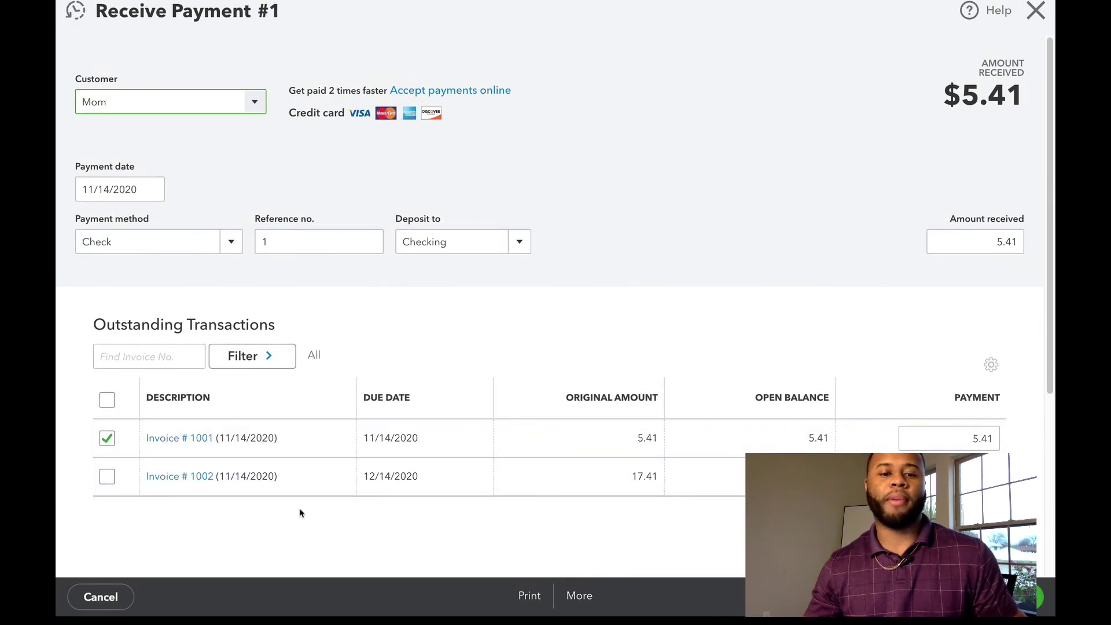
Reapply the payment from invoice 1001 to invoice 1002 and save the change to the linked transaction.
{"action": "left_click", "coordinate": [107, 476]}
{"action": "left_click", "coordinate": [104, 440]}
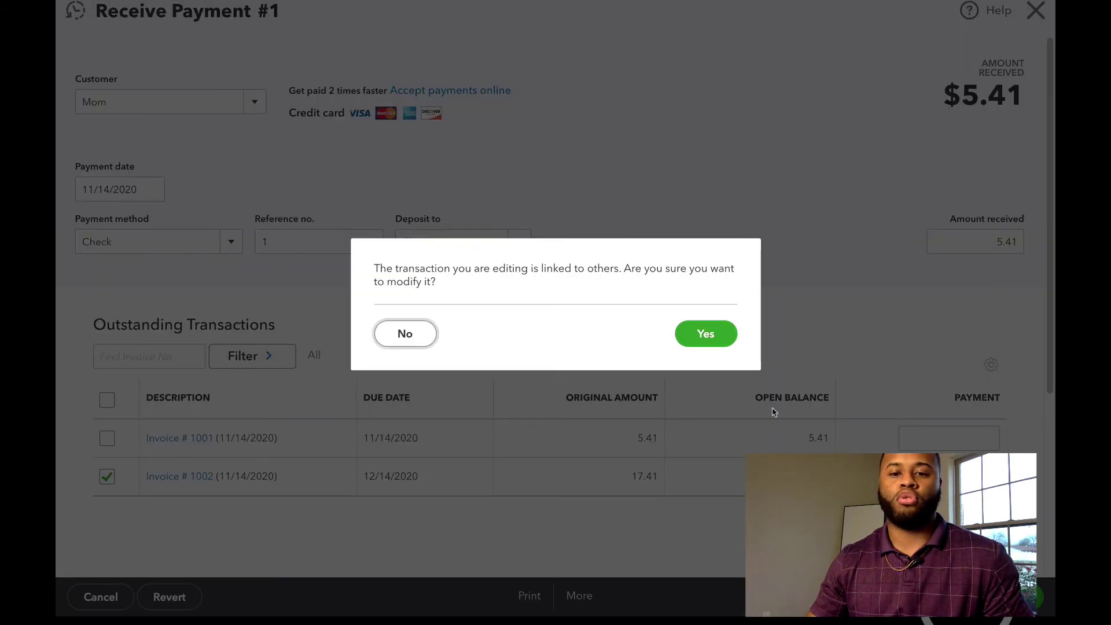
{"action": "left_click", "coordinate": [699, 331]}
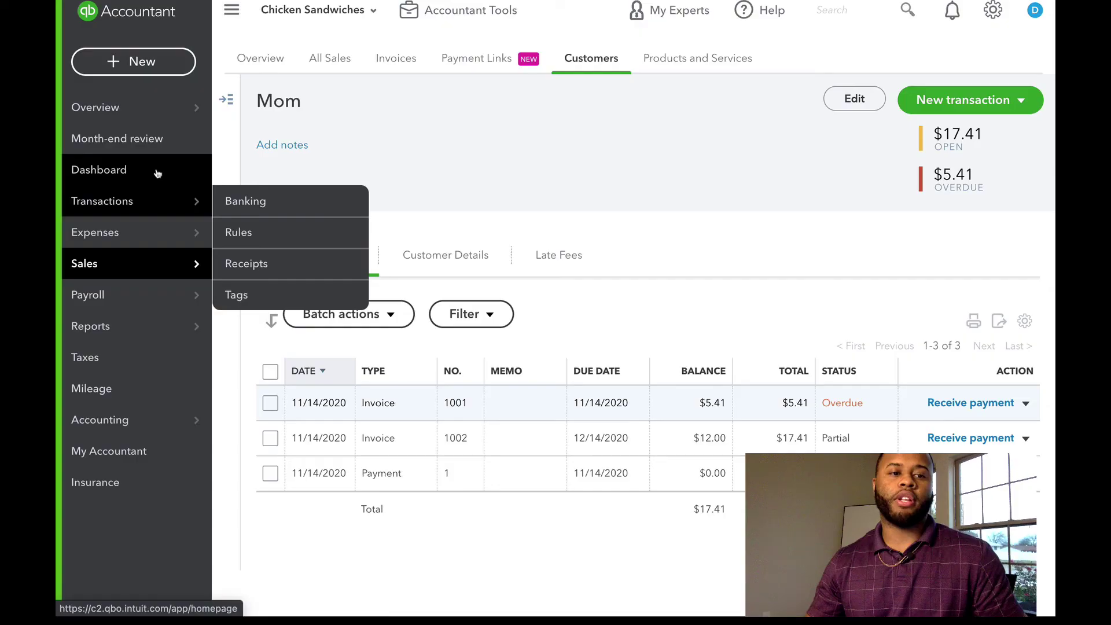
Return to the dashboard and start a new customer payment receipt.
{"action": "left_click", "coordinate": [158, 174]}
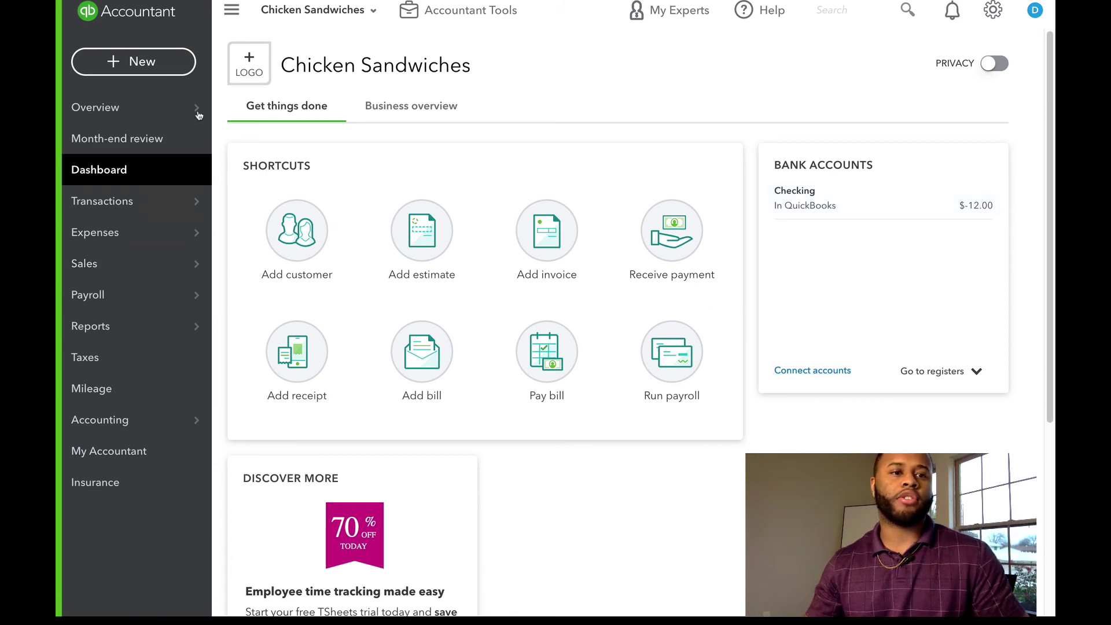
{"action": "left_click", "coordinate": [149, 62]}
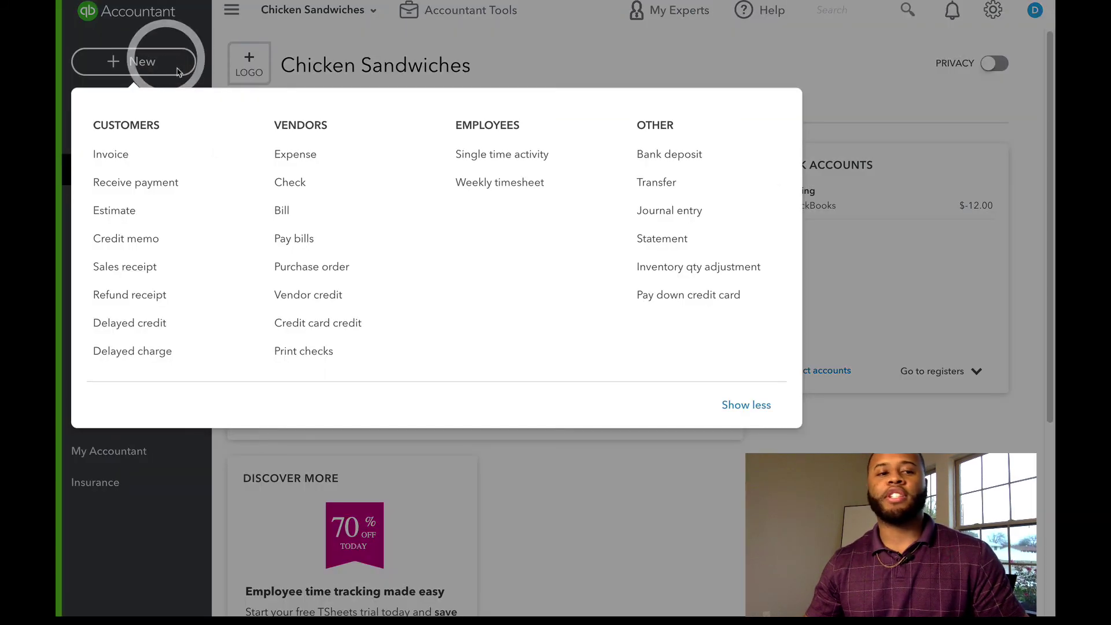
{"action": "left_click", "coordinate": [195, 189]}
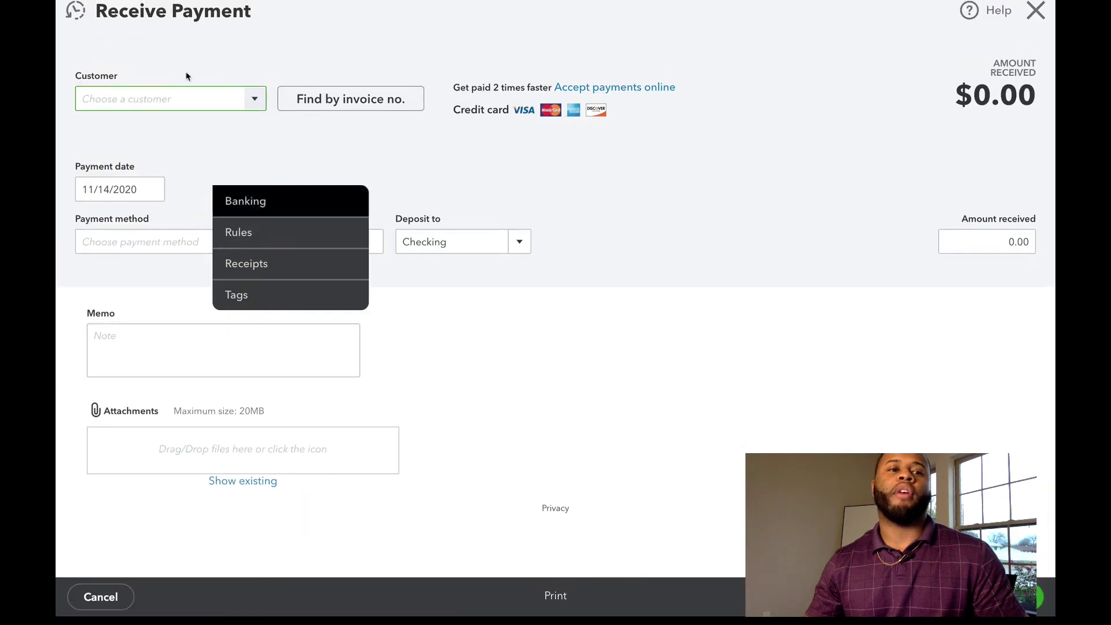
{"action": "type", "text": "Mo,"}
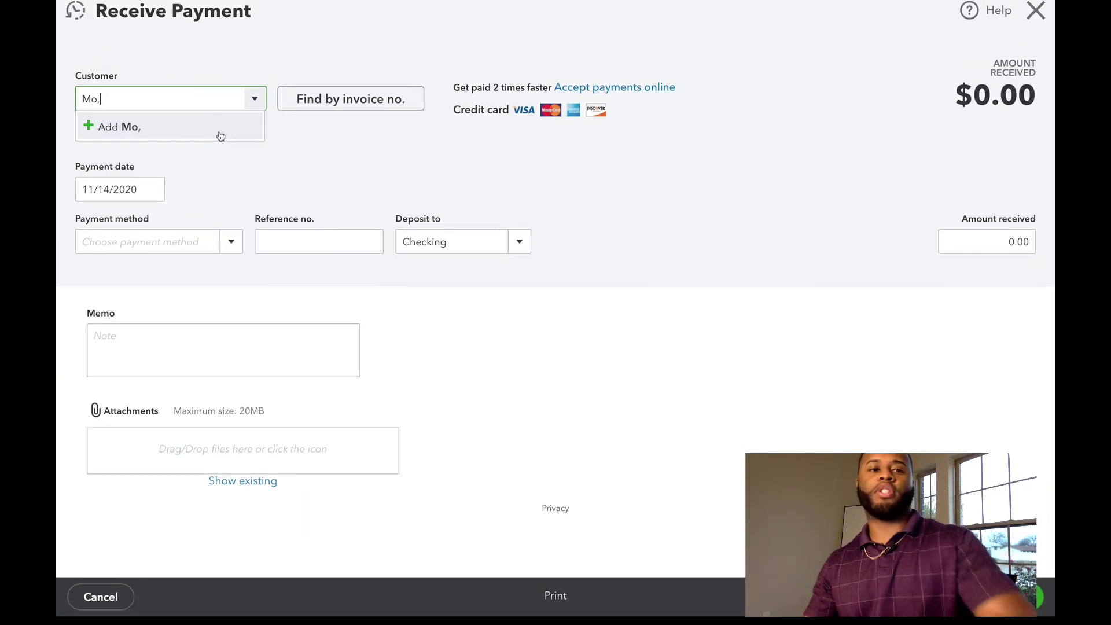
{"action": "left_click", "coordinate": [218, 123]}
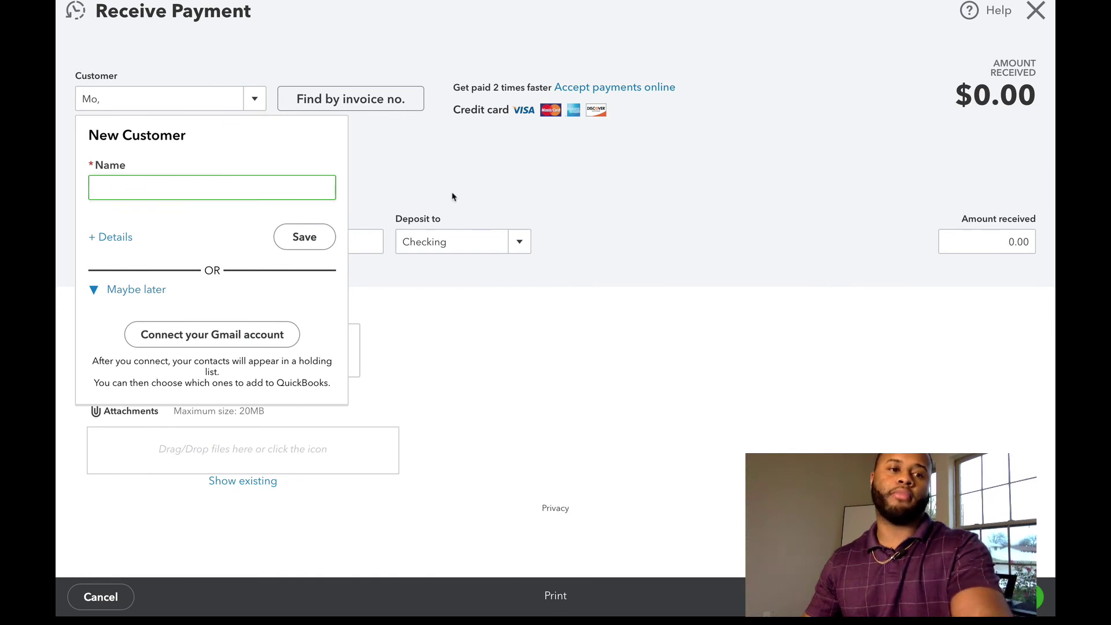
{"action": "left_click", "coordinate": [452, 166]}
Choose Mom as the customer for the received payment.
{"action": "left_click", "coordinate": [200, 106]}
{"action": "type", "text": "m"}
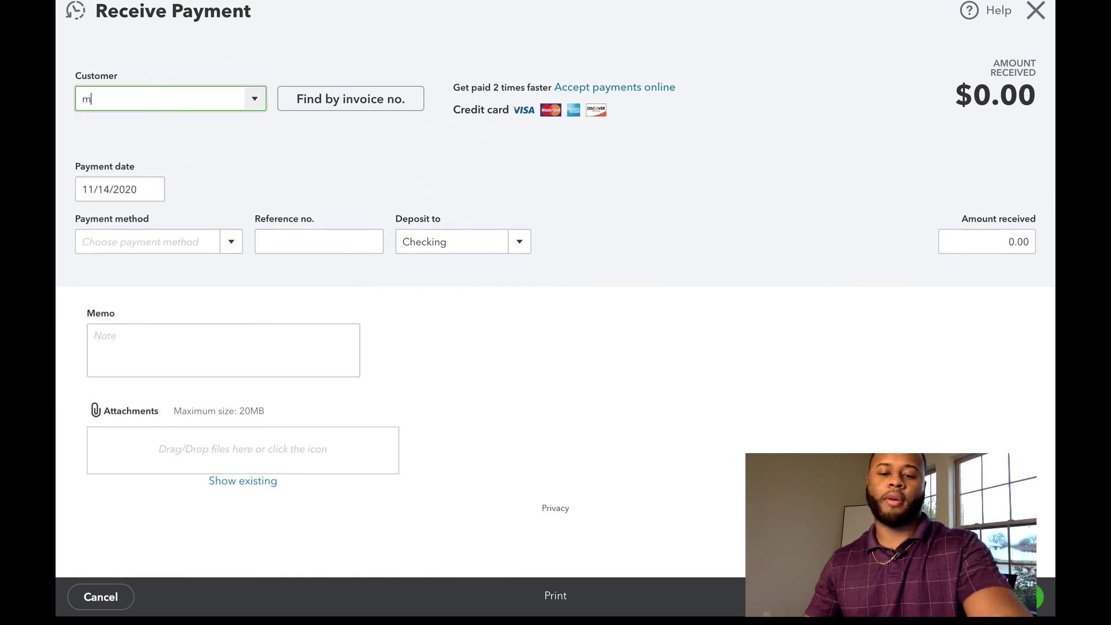
{"action": "type", "text": "om"}
{"action": "left_click", "coordinate": [218, 149]}
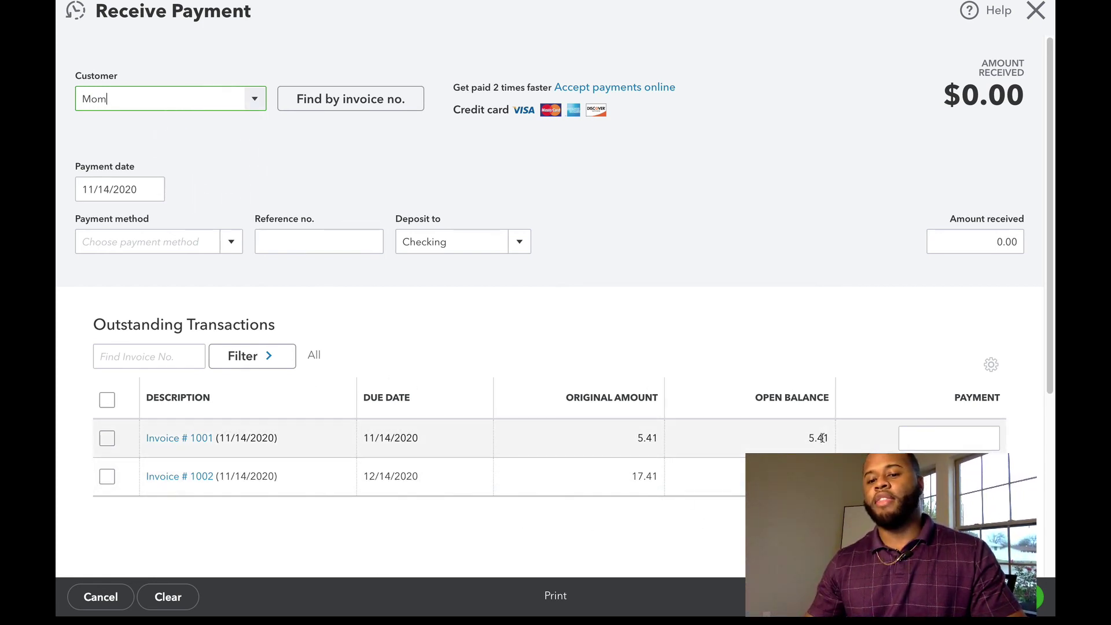
Set the received payment's method to Check and its reference number to 2.
{"action": "left_click", "coordinate": [226, 250]}
{"action": "left_click", "coordinate": [171, 321]}
{"action": "left_click", "coordinate": [315, 245]}
{"action": "type", "text": "1"}
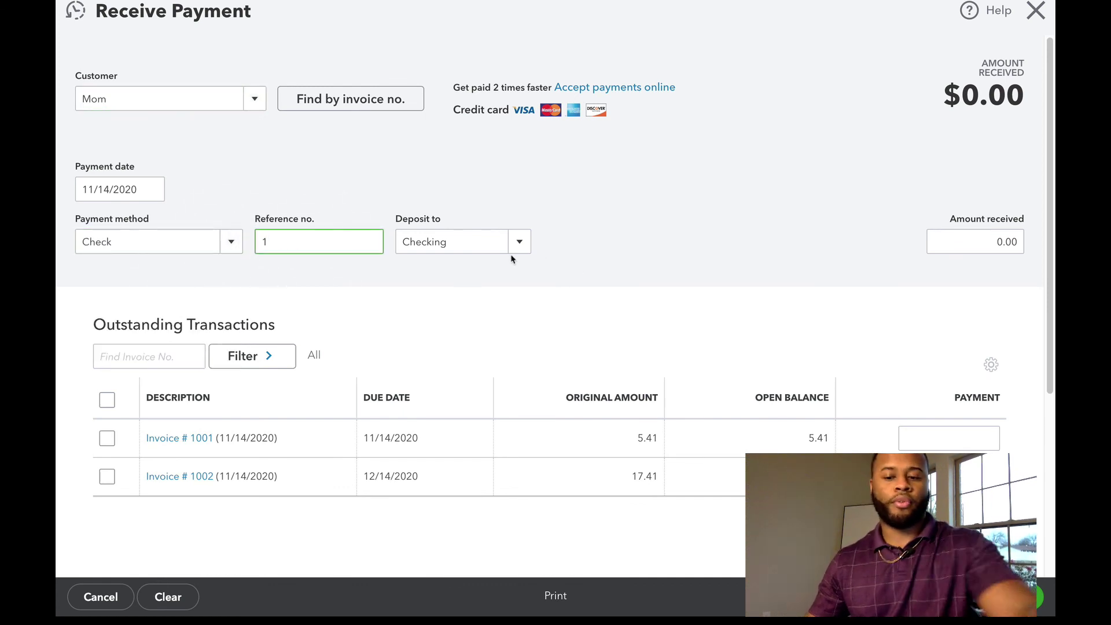
{"action": "left_click", "coordinate": [571, 264]}
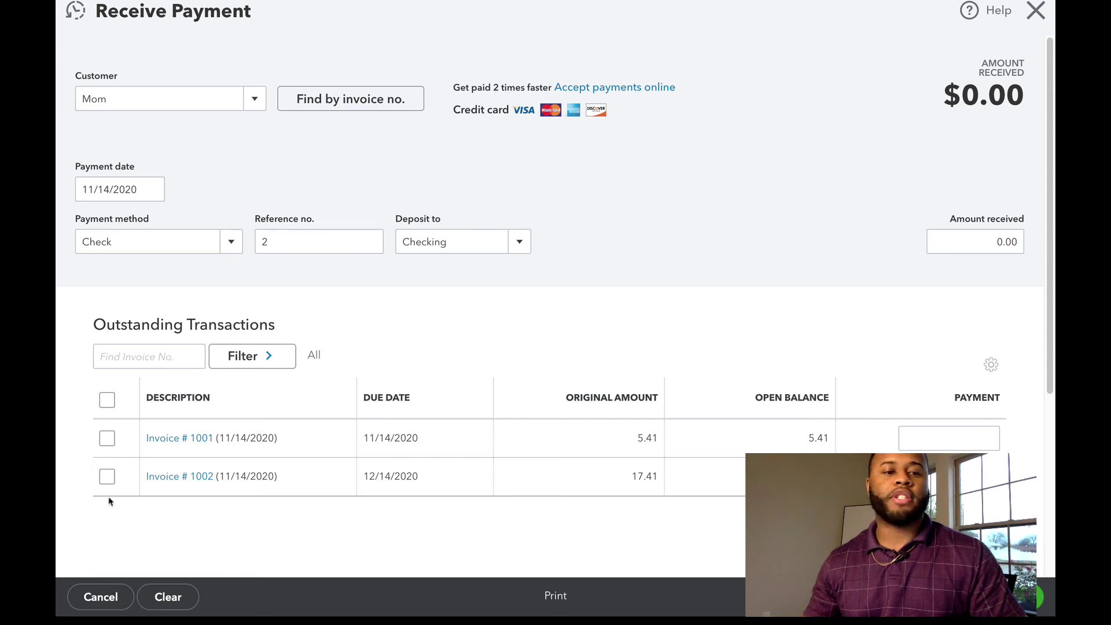
Apply the payment to the outstanding balances of invoices 1001 and 1002 for 17.41 in total, and save it.
{"action": "left_click", "coordinate": [107, 438]}
{"action": "left_click", "coordinate": [107, 476]}
{"action": "left_click_drag", "start_coordinate": [984, 242], "coordinate": [1030, 248]}
{"action": "left_click", "coordinate": [787, 230]}
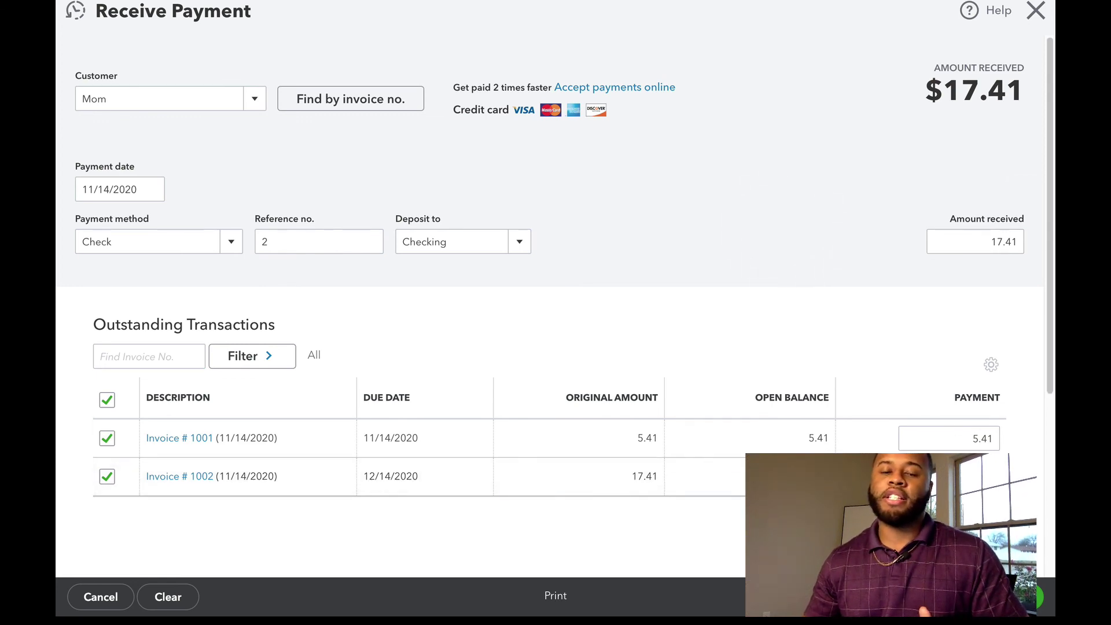
{"action": "key", "text": "ctrl+alt+d"}
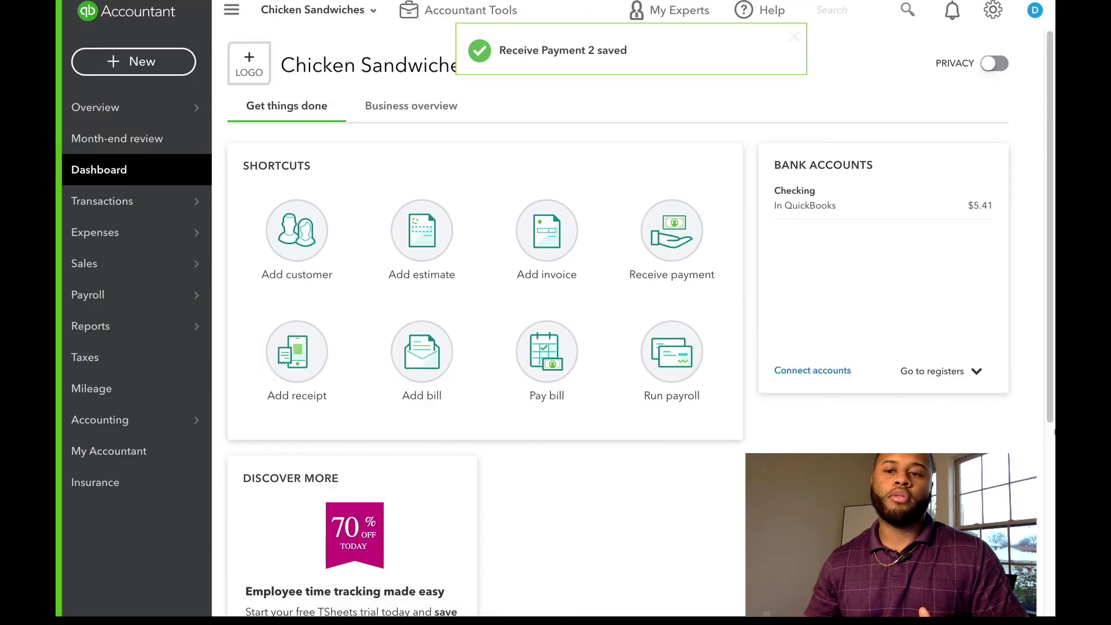